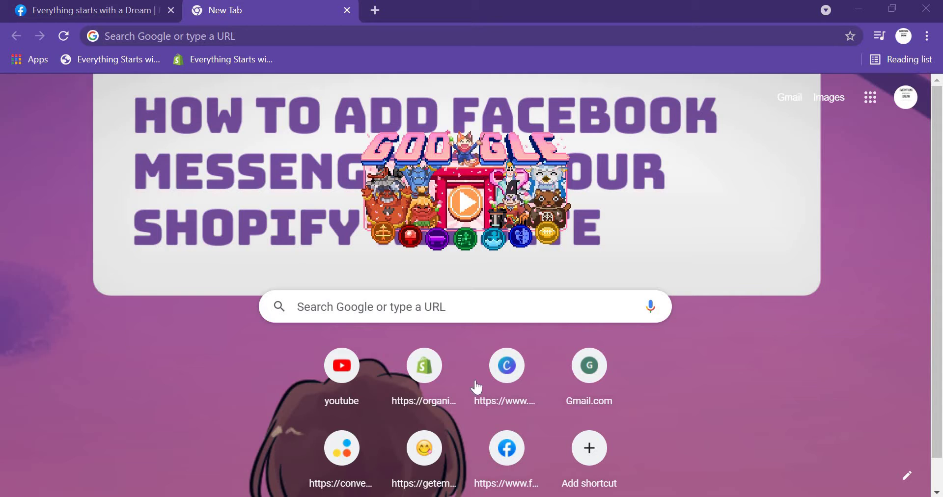
Step: Open Facebook's Create a Page form in a new browser tab and enter LOVE as the page name
click(376, 11)
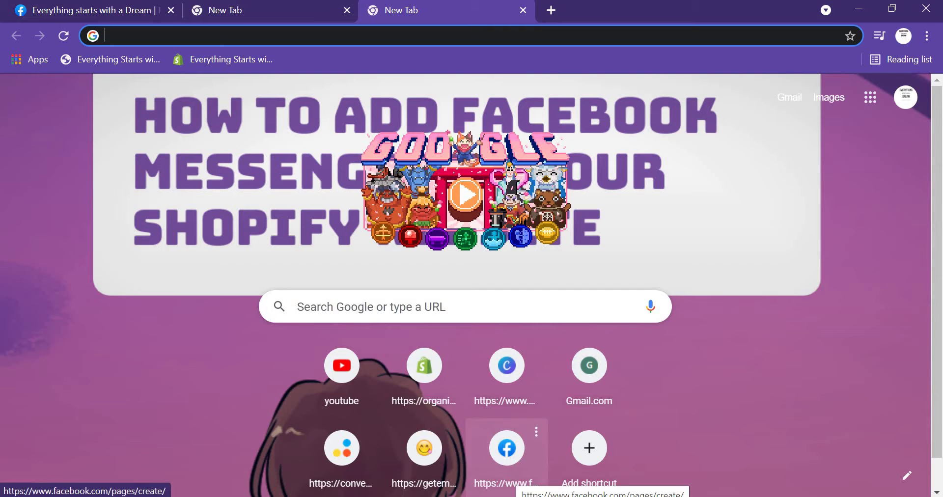
click(516, 471)
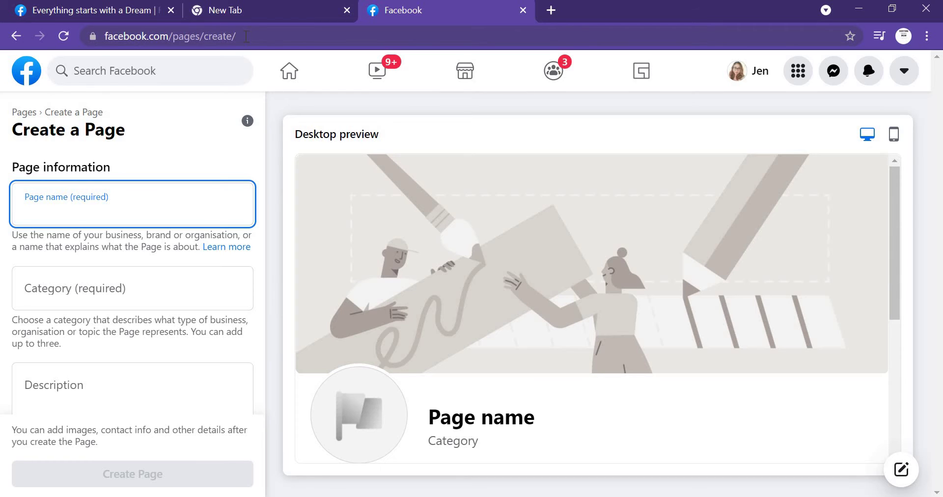
text(LOVE)
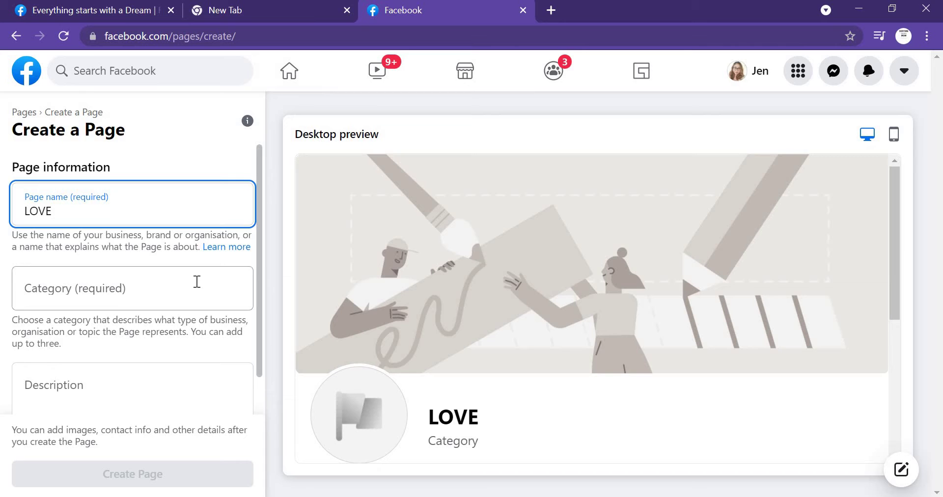
Step: Search the page categories for HAND and choose Musician/Band as the new page's category
click(196, 281)
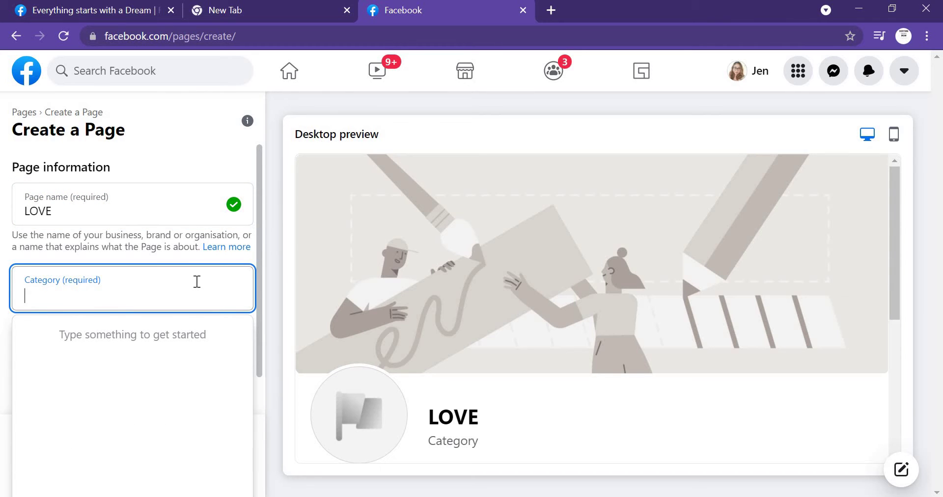
text(HAND)
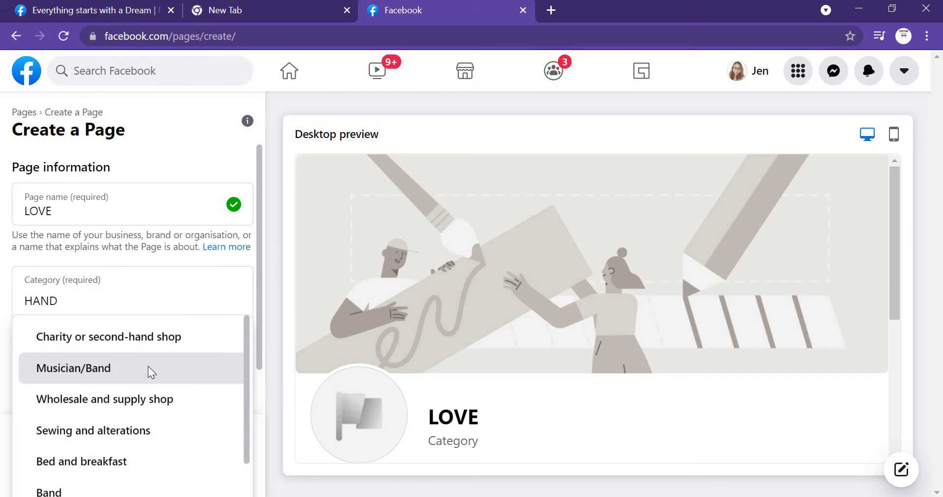
click(149, 373)
scroll(898, 255, down, 2)
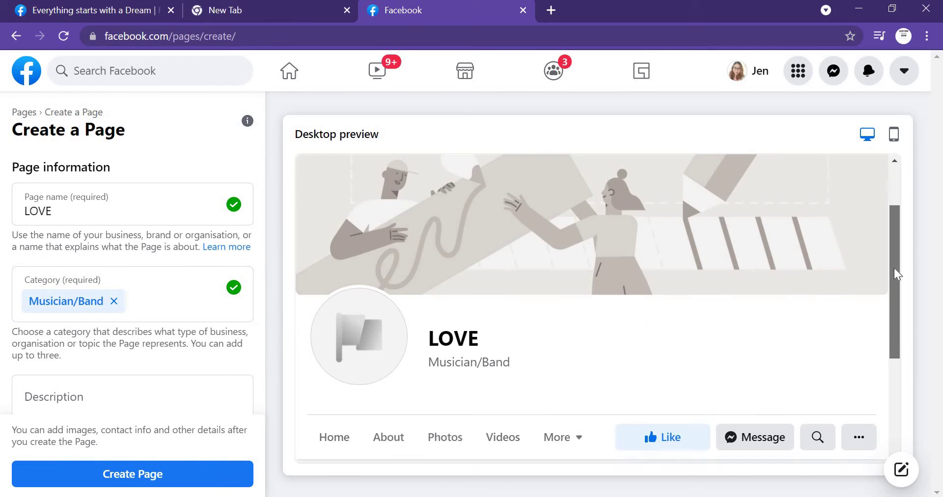
Step: Enter "THANK YOU FOR WATCHING LOVE YOU" as the new page's description
scroll(261, 401, down, 1)
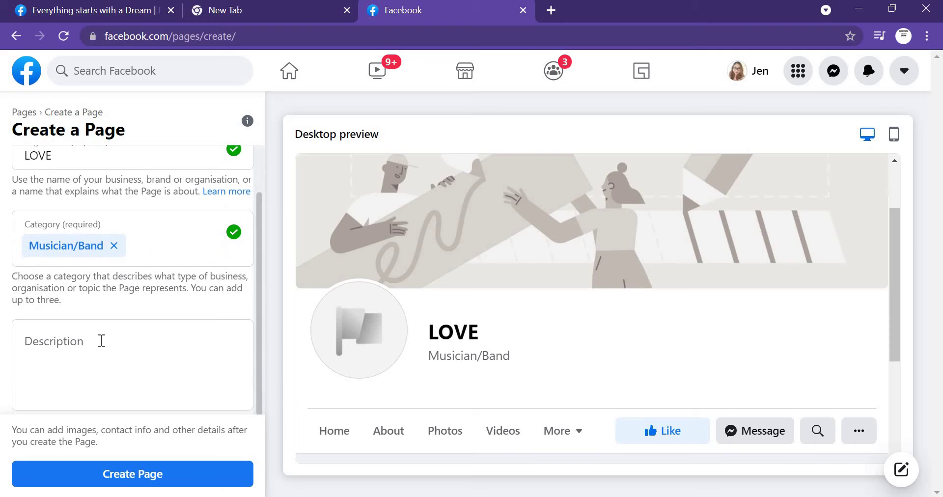
click(100, 339)
text(SCSADMA)
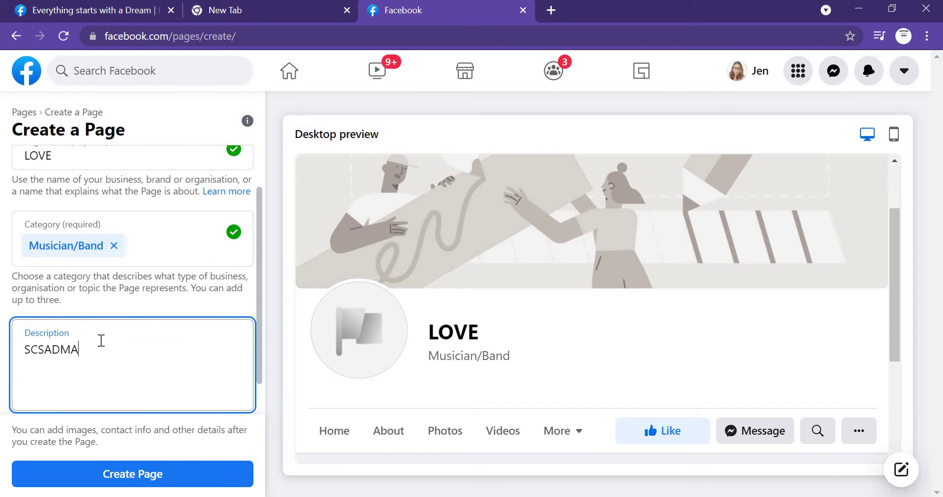
key(BackSpace)
key(BackSpace)
key(BackSpace)
key(BackSpace)
key(BackSpace)
key(BackSpace)
key(BackSpace)
text(THANK YOU )
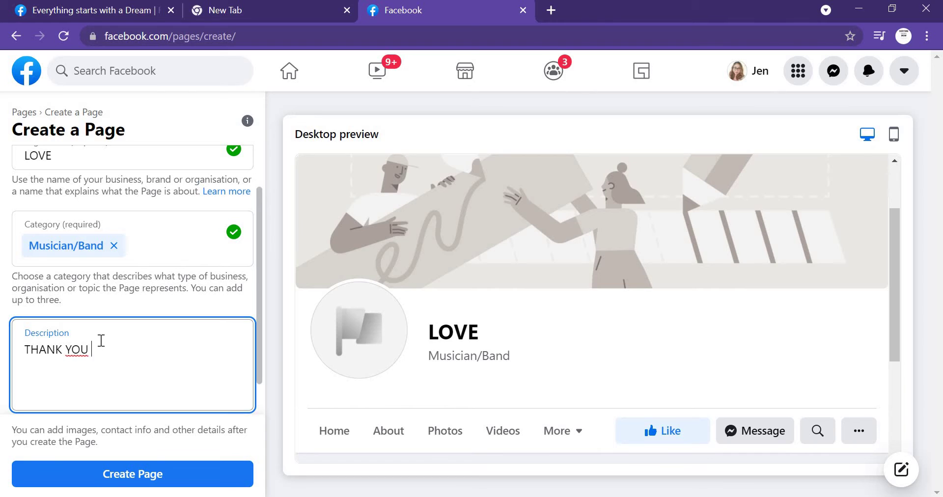
text(S)
key(BackSpace)
text(FOR WATCHING)
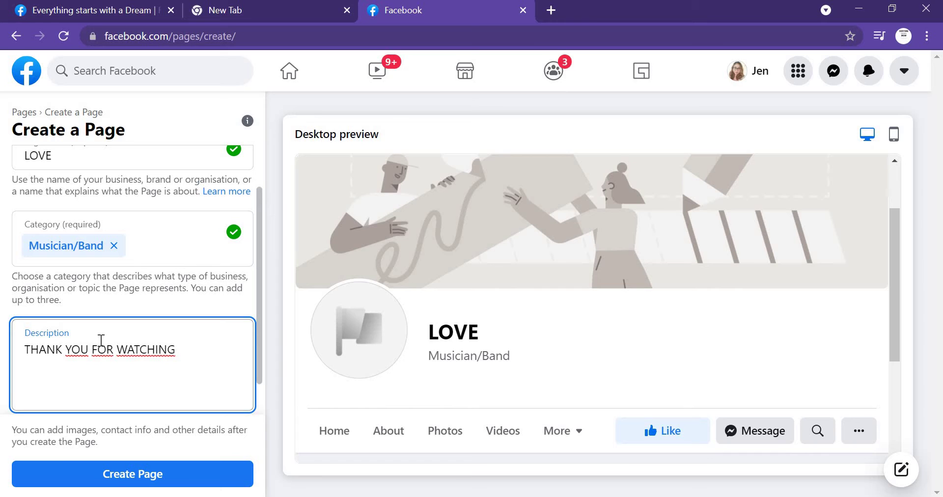
text( LO)
key(BackSpace)
text(LOVE YOU)
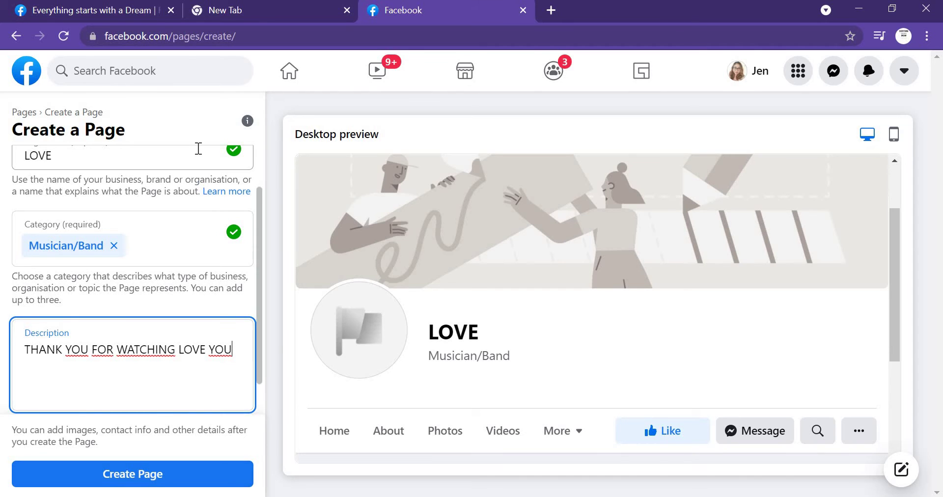
Step: Switch to the existing "Everything starts with a Dream" page and open its page settings
click(108, 19)
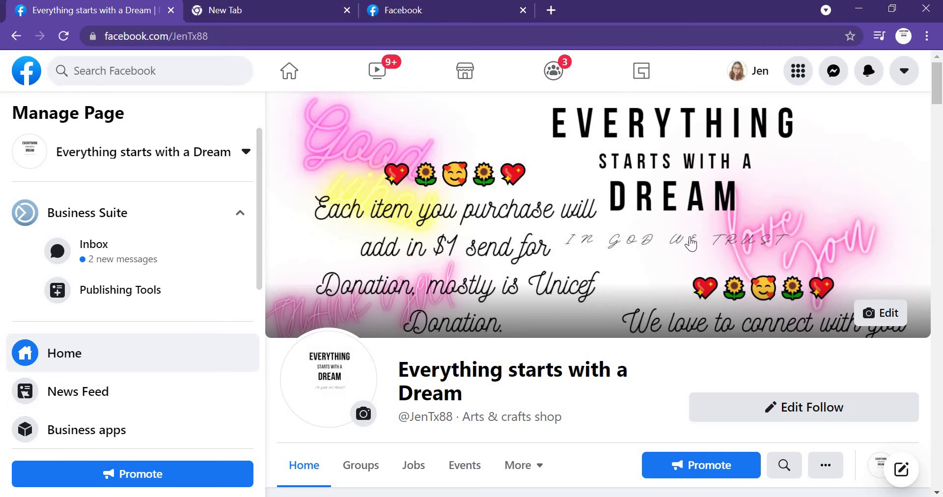
drag(940, 90, 940, 107)
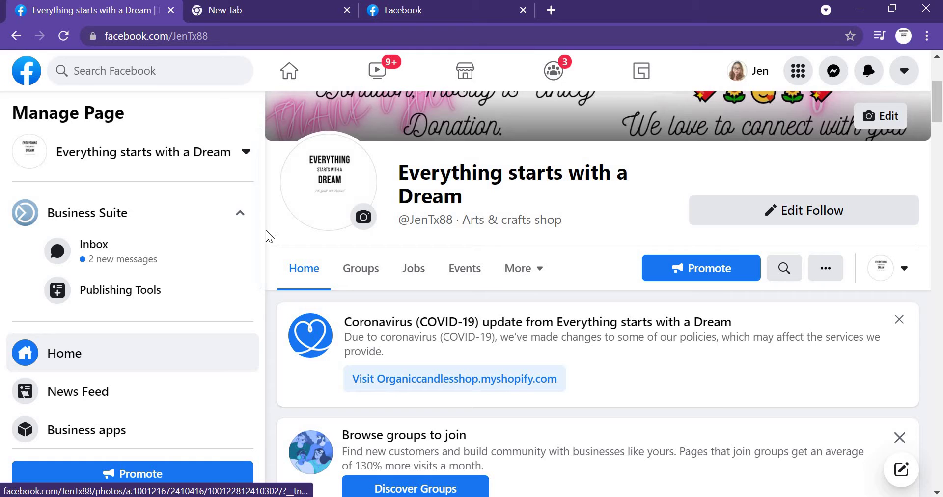
drag(261, 273, 260, 422)
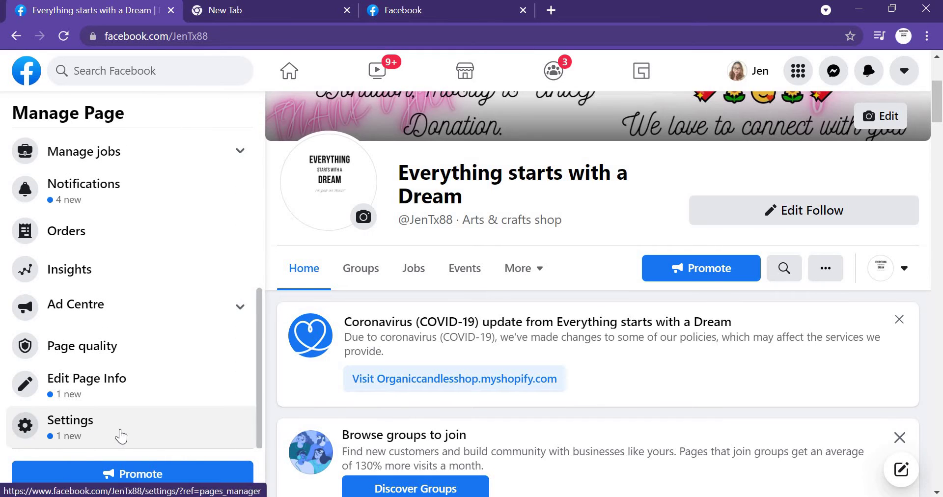
click(121, 435)
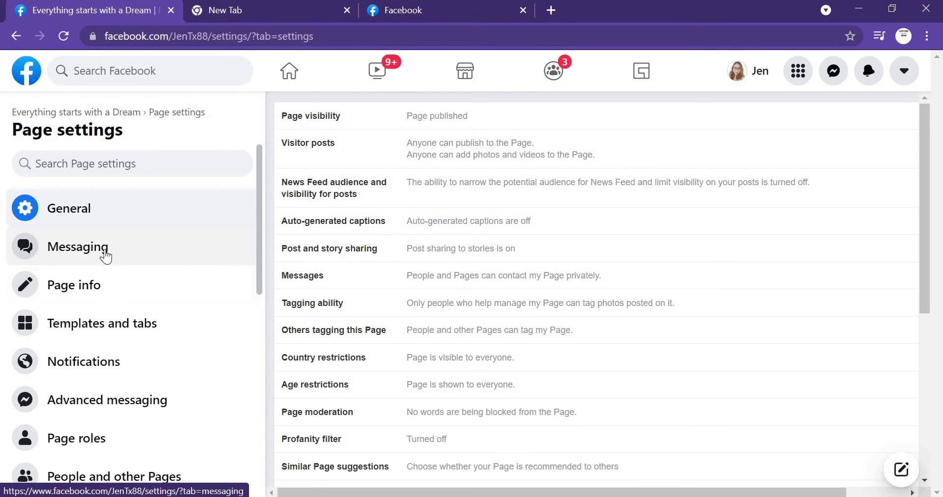
Step: Open the page's Messaging settings and start the setup for adding Messenger to the website
click(105, 256)
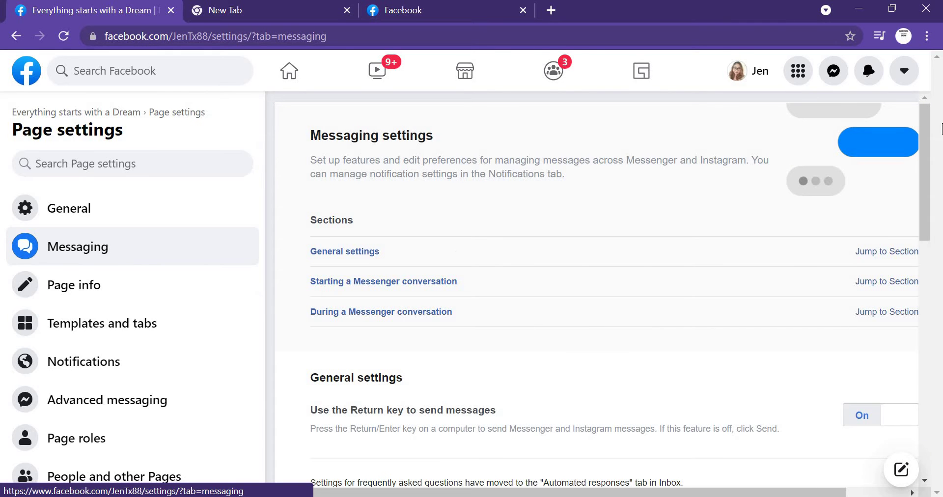
mouse_move(924, 141)
mouse_down()
mouse_move(928, 378)
mouse_move(938, 130)
mouse_up()
drag(926, 210, 929, 411)
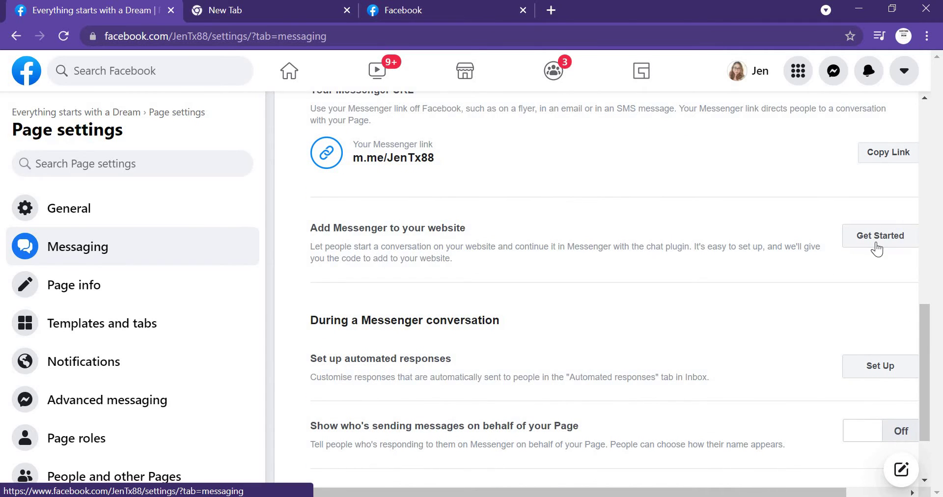
click(881, 247)
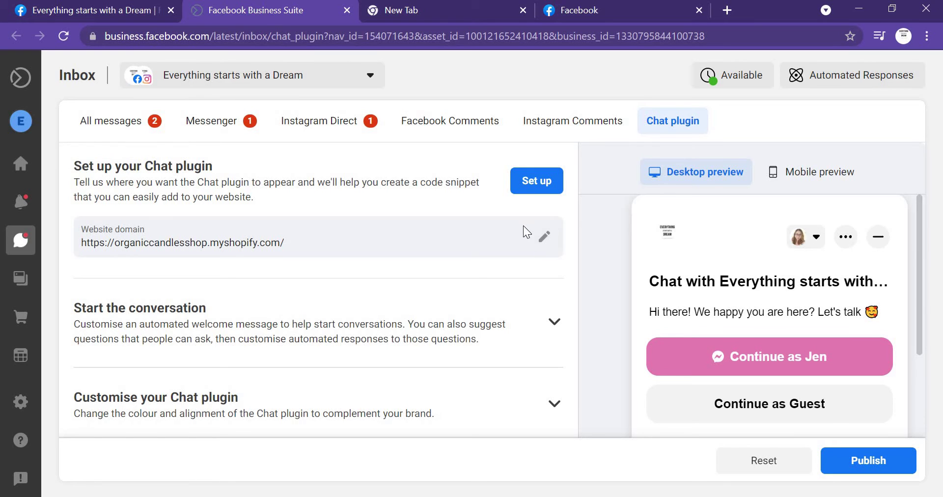
Step: Review the chat plugin's desktop preview and the welcome message text under Start the conversation
drag(920, 217, 919, 277)
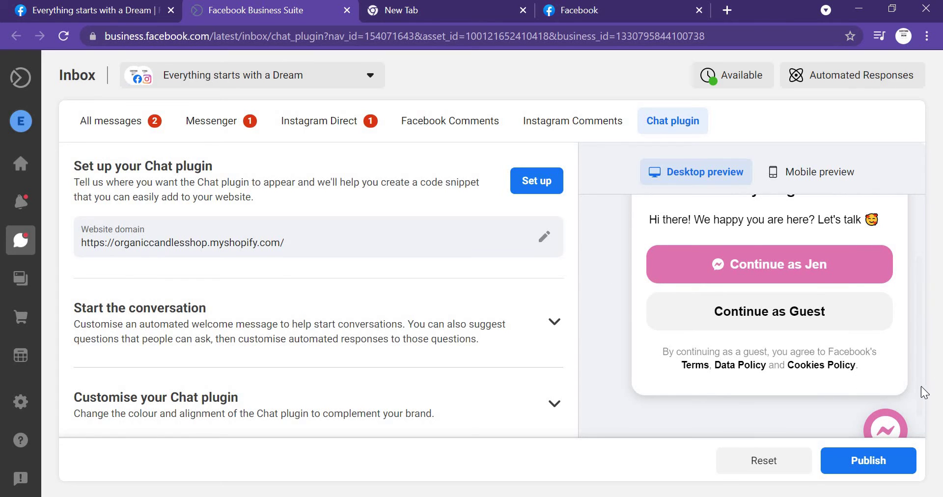
scroll(920, 393, down, 1)
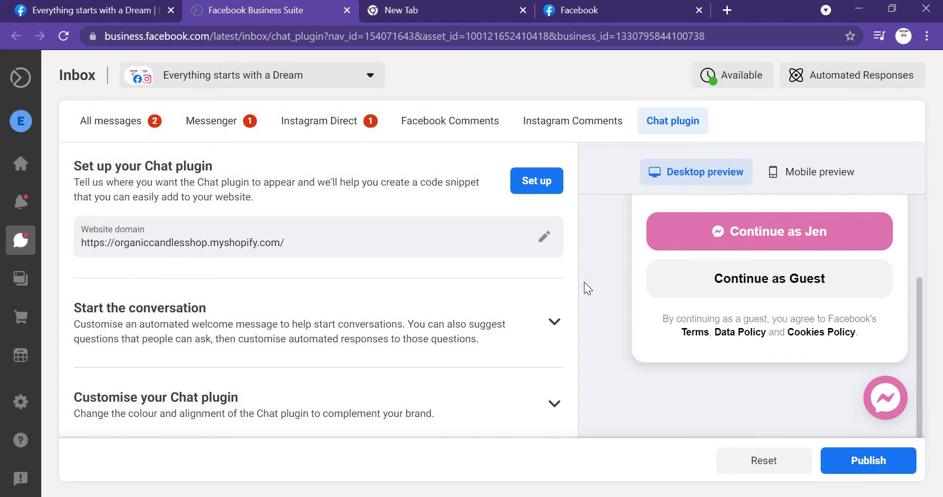
click(550, 337)
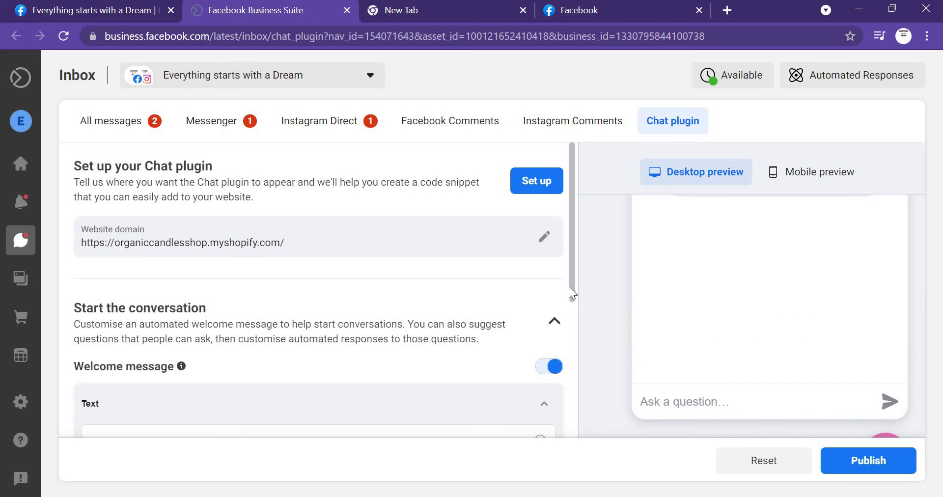
scroll(573, 362, down, 3)
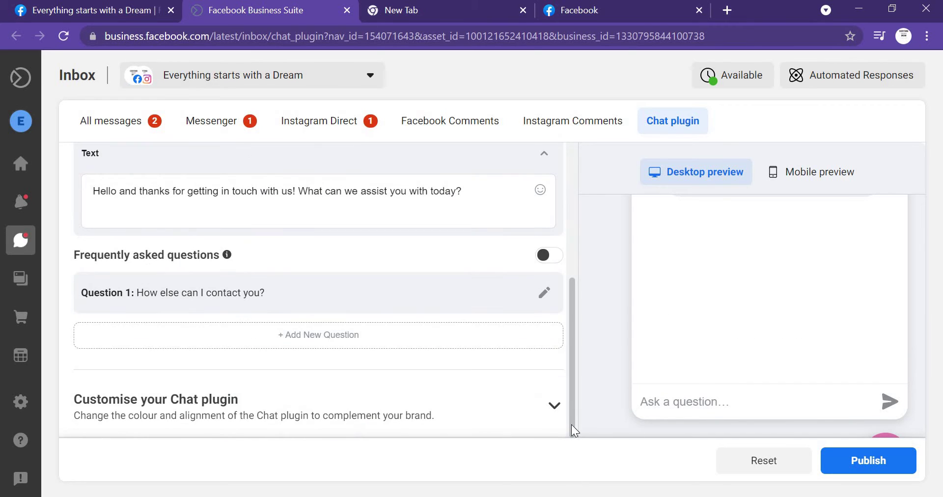
click(495, 195)
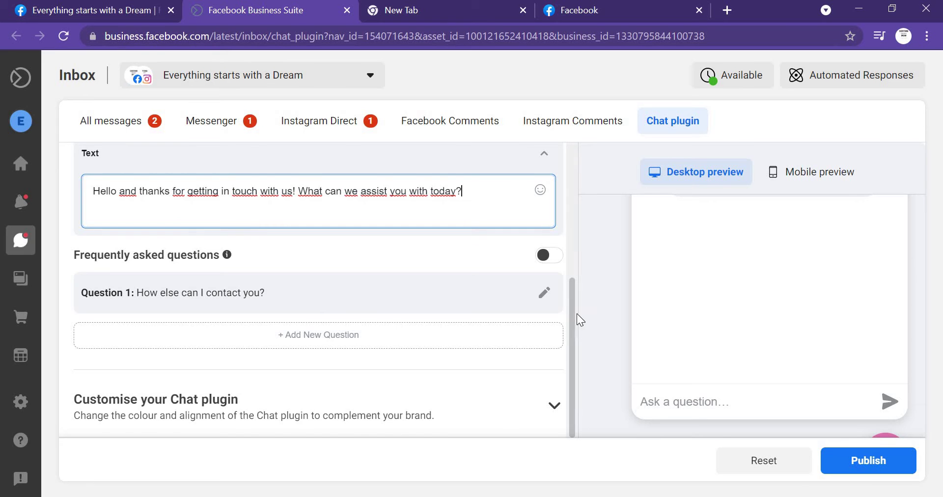
drag(575, 315, 305, 440)
scroll(574, 362, up, 1)
scroll(582, 267, up, 3)
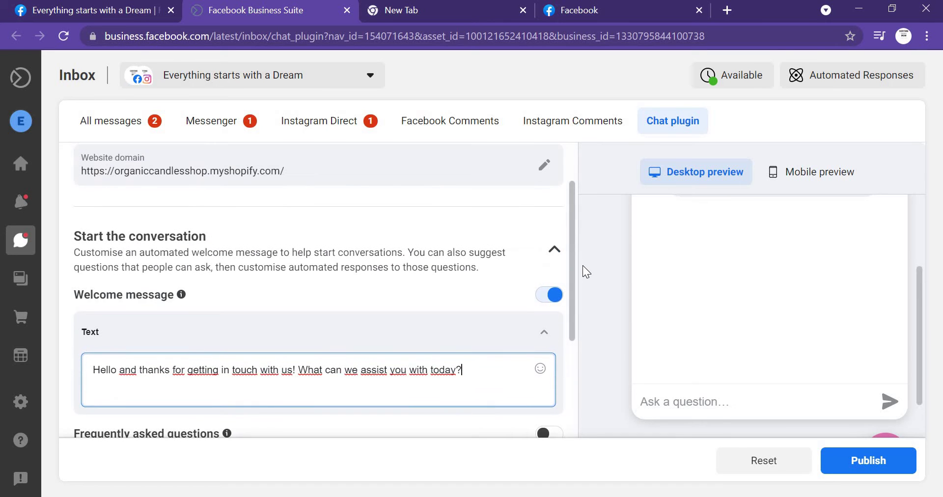
click(552, 247)
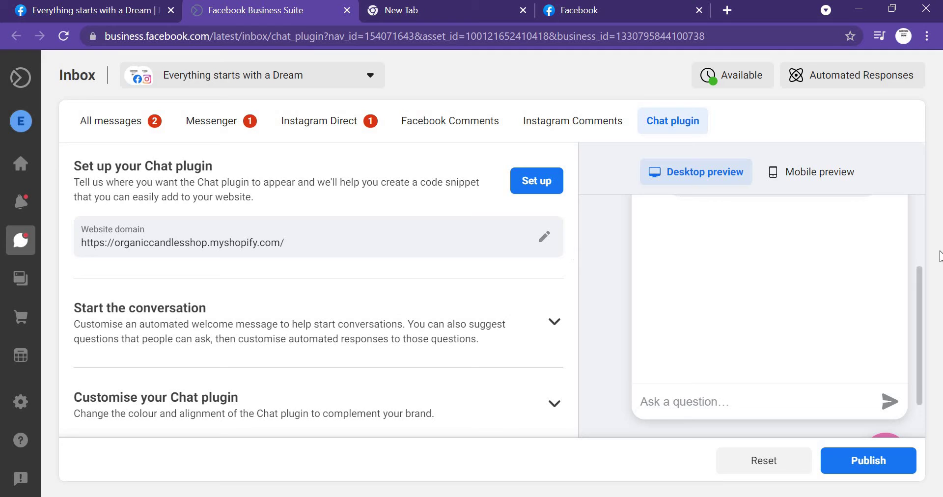
drag(920, 337, 928, 231)
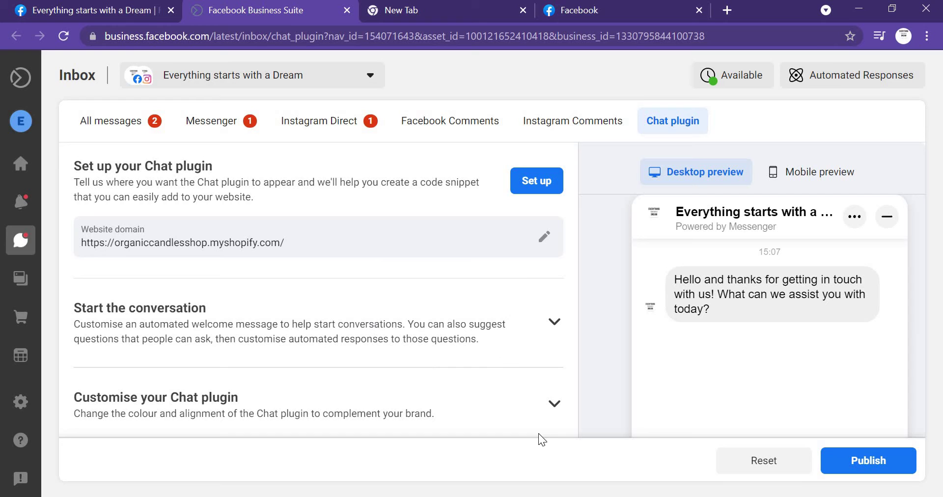
Step: Edit the greeting under Customise your Chat plugin to read "Hi there! We are happy you are here? Let's talk 🥰"
click(556, 407)
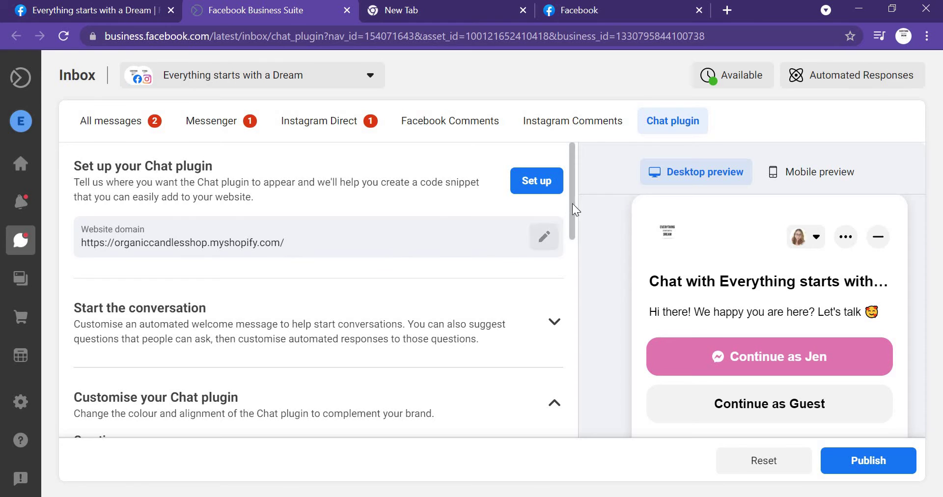
scroll(568, 297, down, 6)
scroll(568, 366, down, 5)
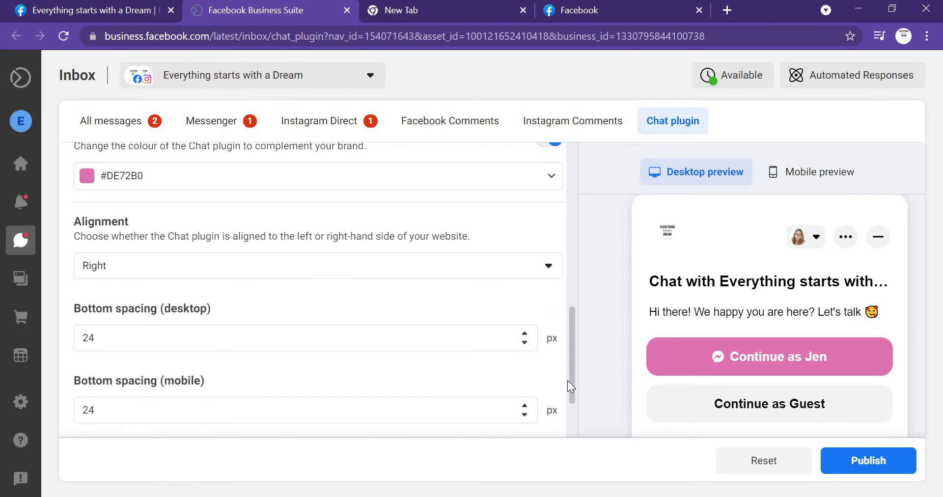
scroll(569, 296, up, 9)
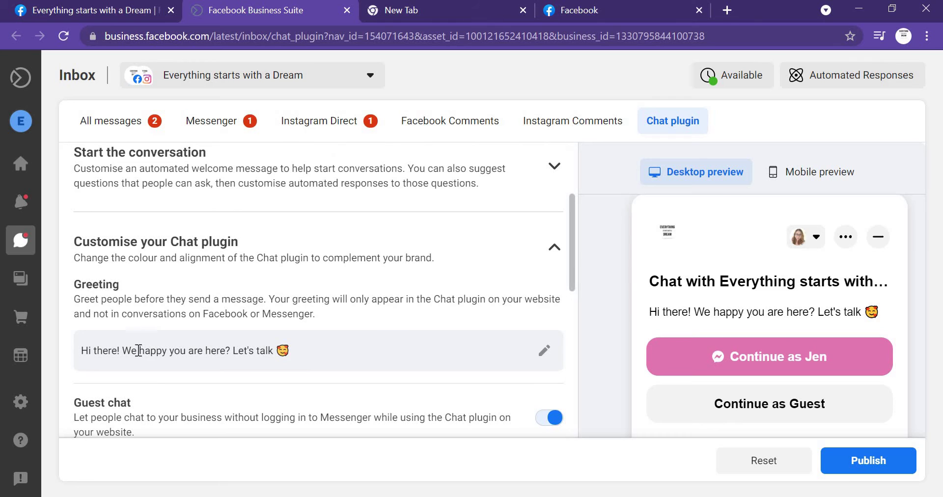
click(543, 350)
click(150, 385)
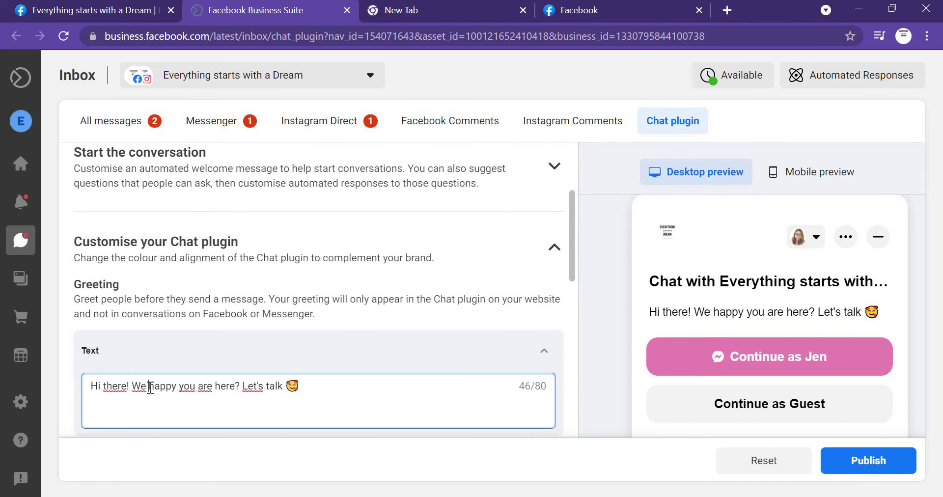
text(ARE)
key(BackSpace)
key(BackSpace)
key(BackSpace)
text(a)
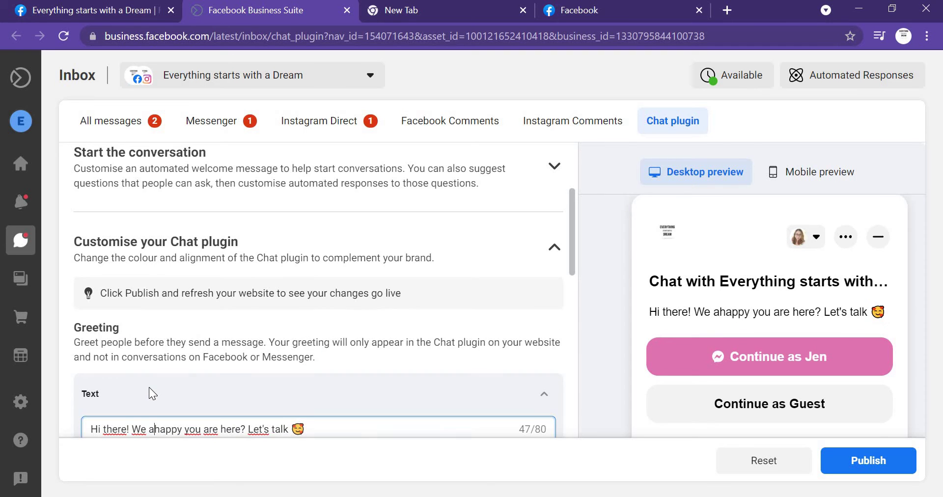
text(re)
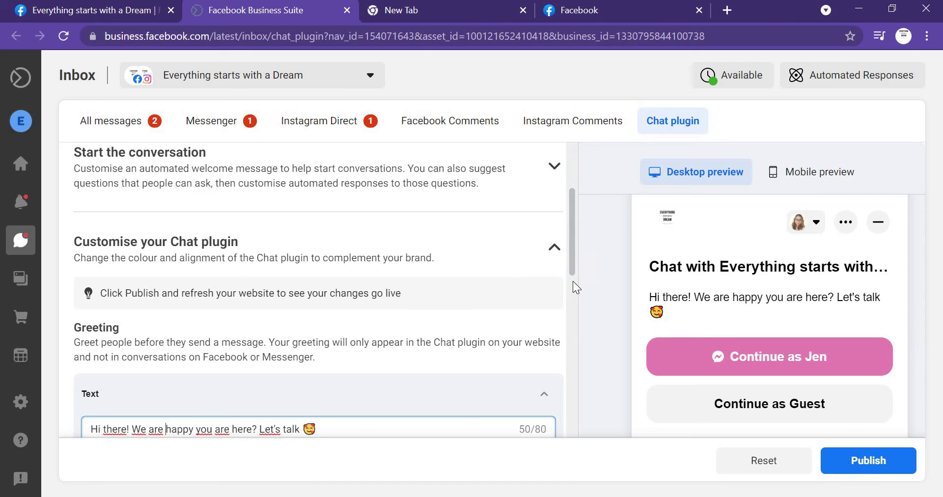
Step: Publish the chat plugin changes and switch to the Notepad file containing the Messenger plugin chat code
drag(573, 281, 573, 461)
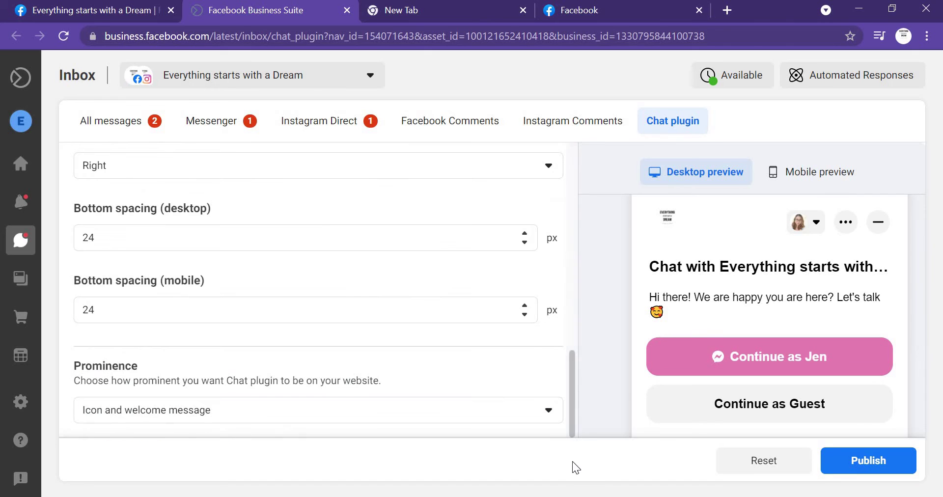
click(884, 465)
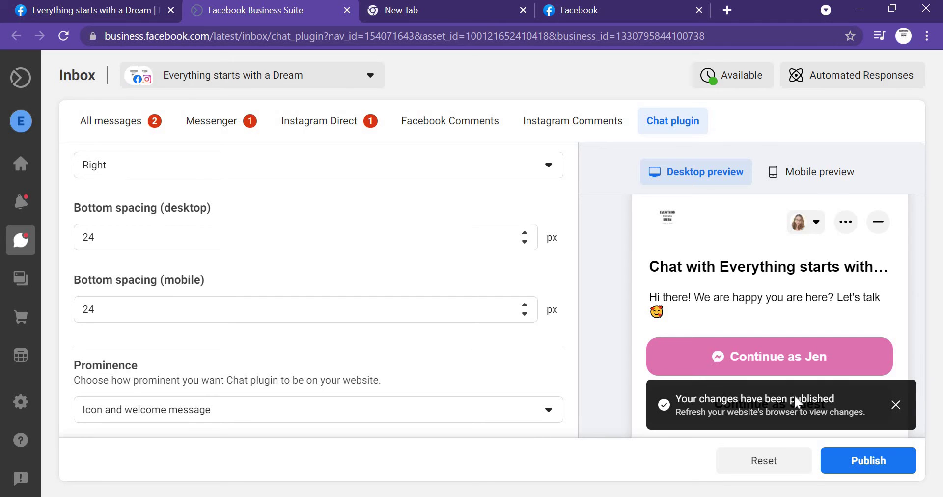
key(alt+Tab)
key(alt+Tab)
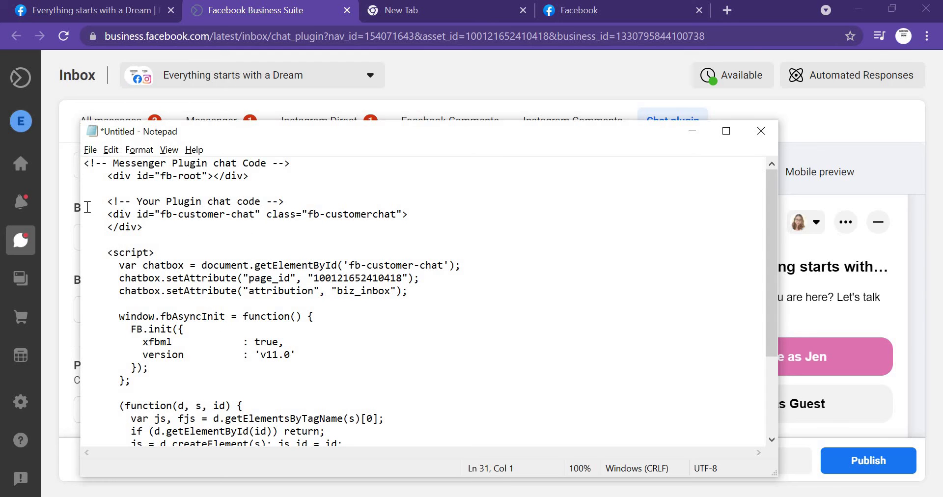
Step: Select the whole Messenger plugin chat code in Notepad and switch to the Shopify store admin in Chrome
drag(84, 165, 295, 439)
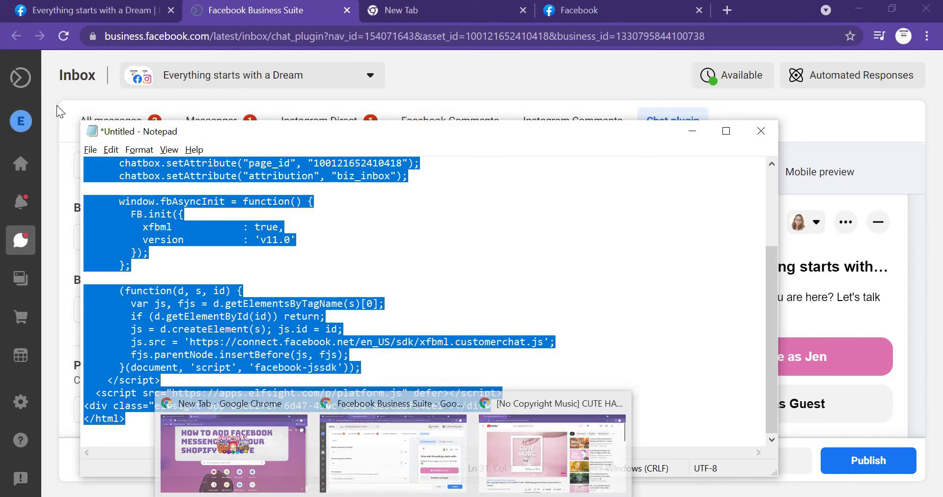
click(437, 7)
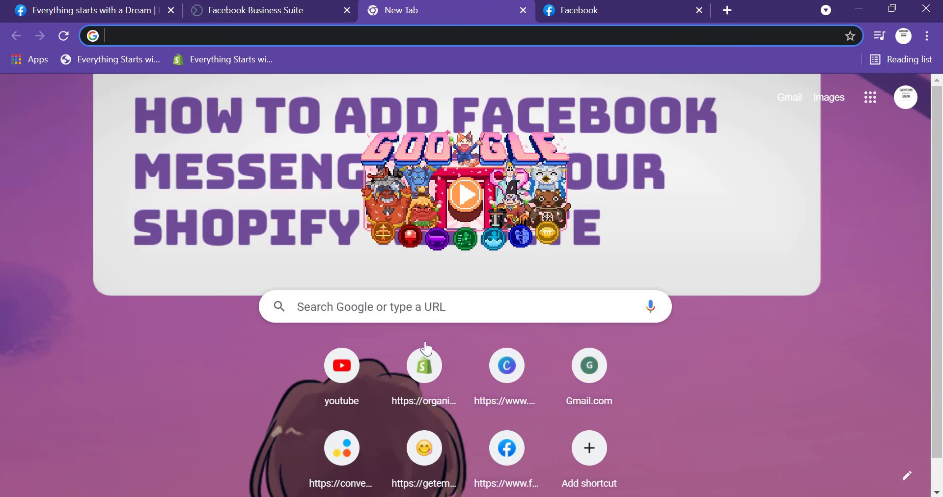
click(429, 373)
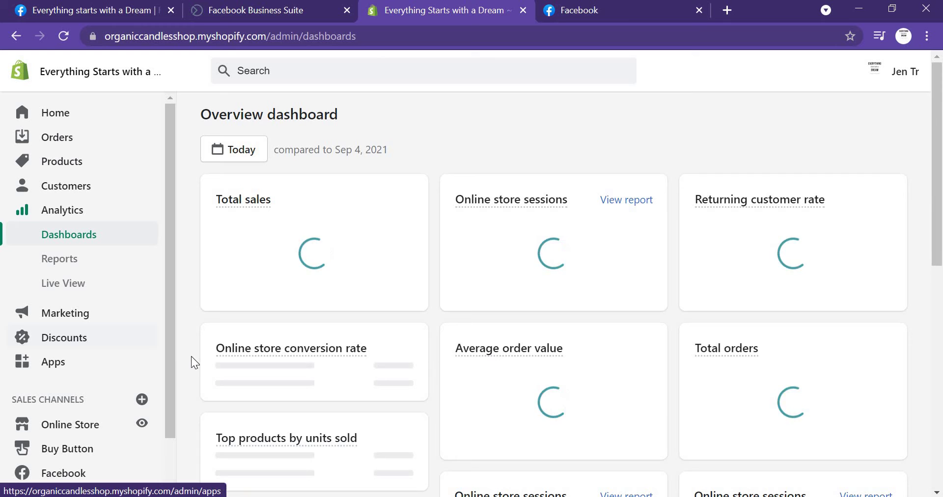
Step: Open the code editor for the live Brooklyn theme of the online store
drag(169, 389, 164, 464)
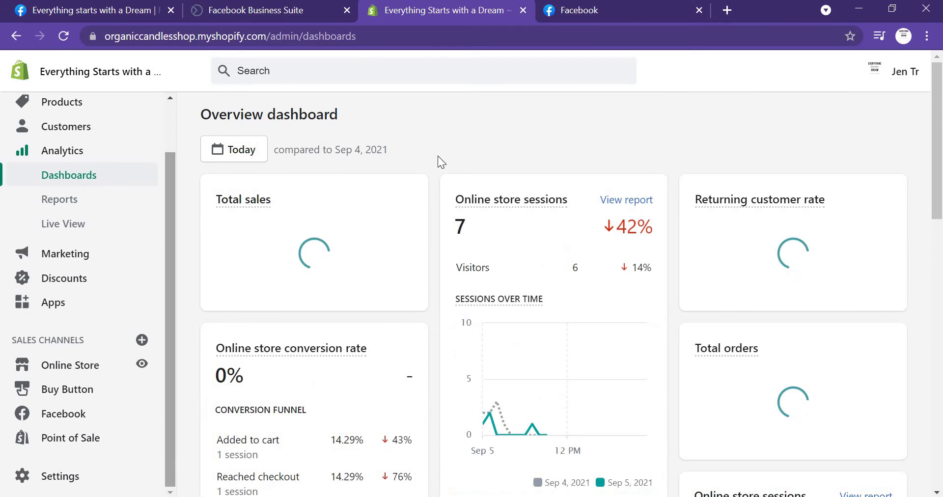
drag(938, 93, 938, 158)
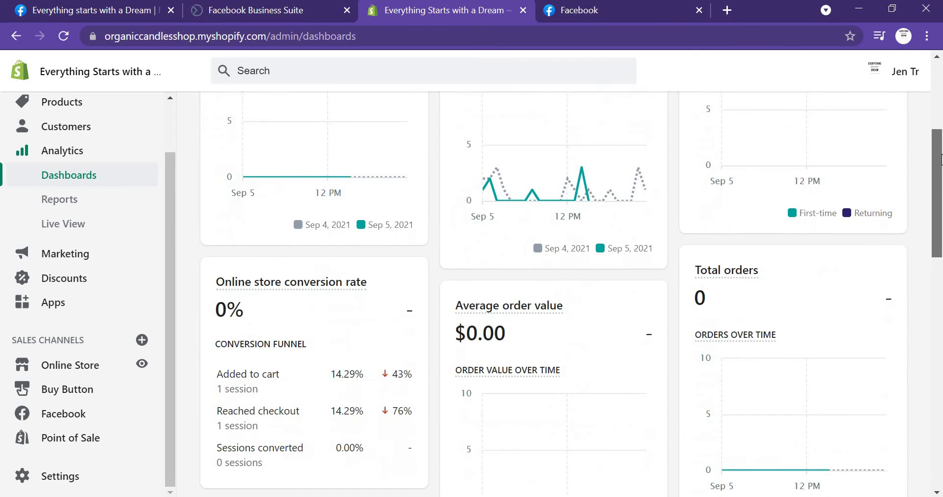
click(77, 373)
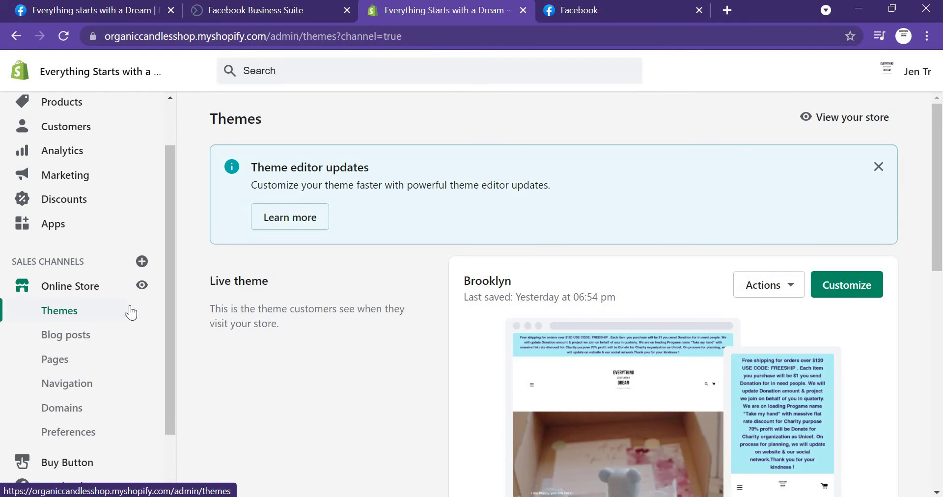
click(781, 288)
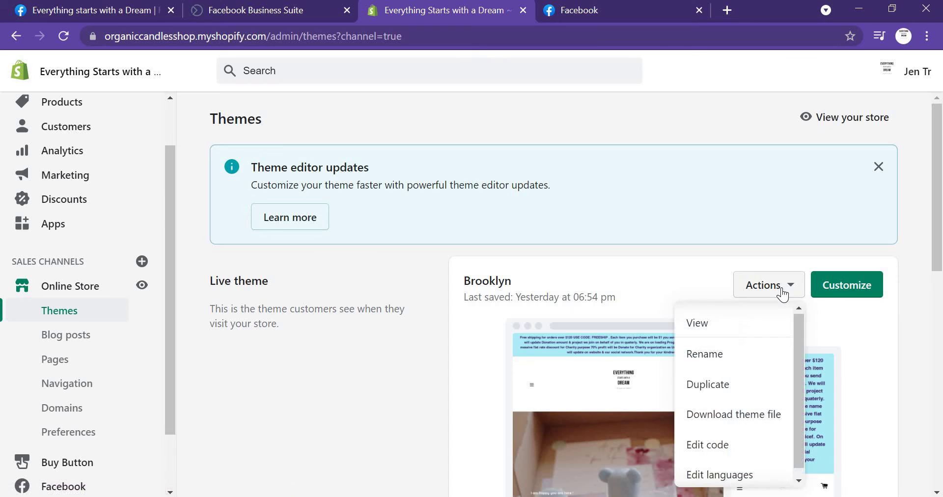
click(720, 447)
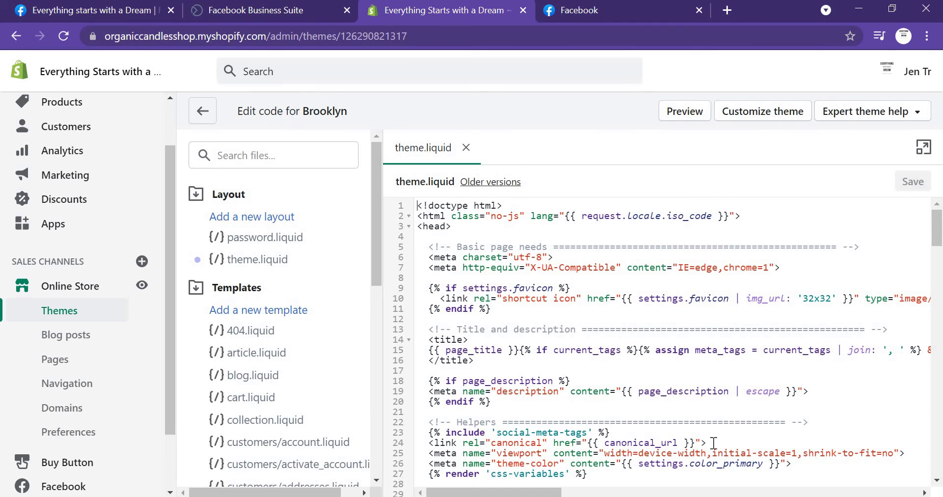
Step: Open the theme.liquid layout file and locate the Messenger plugin chat code after the closing body tag
click(278, 268)
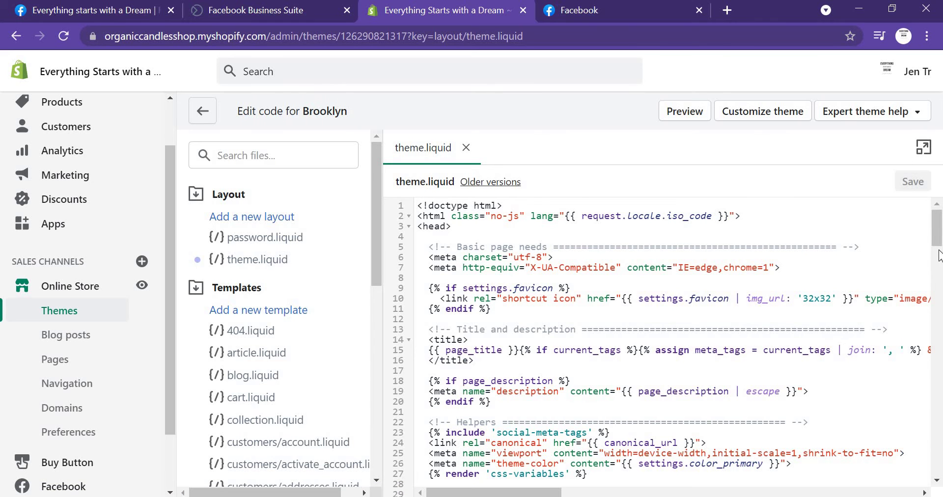
scroll(940, 271, down, 3)
scroll(940, 270, down, 15)
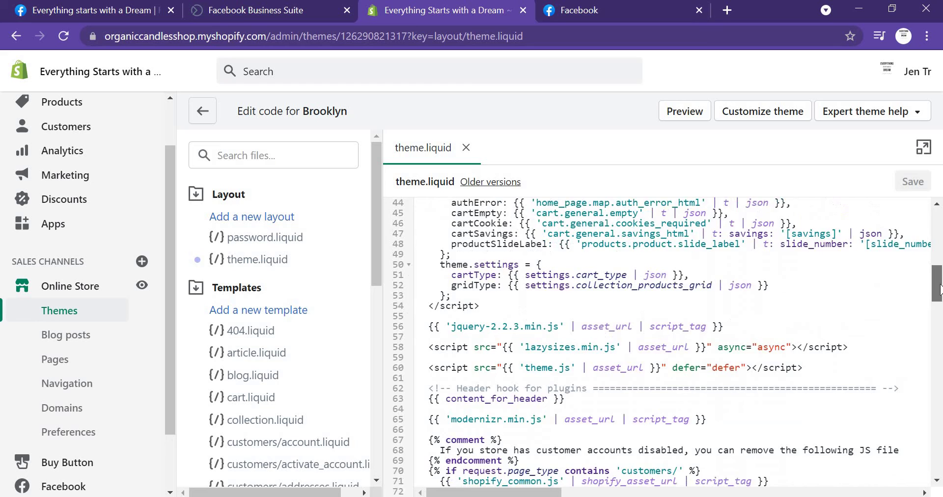
scroll(940, 376, down, 13)
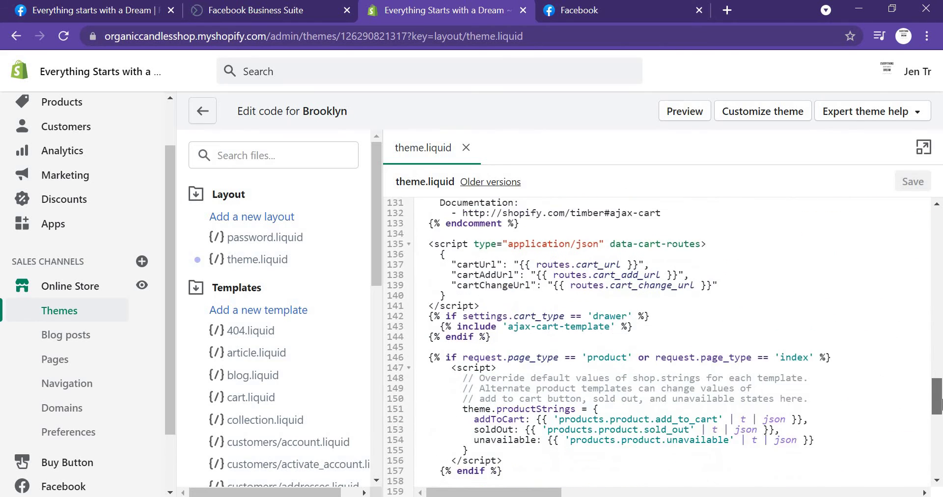
drag(940, 464, 936, 442)
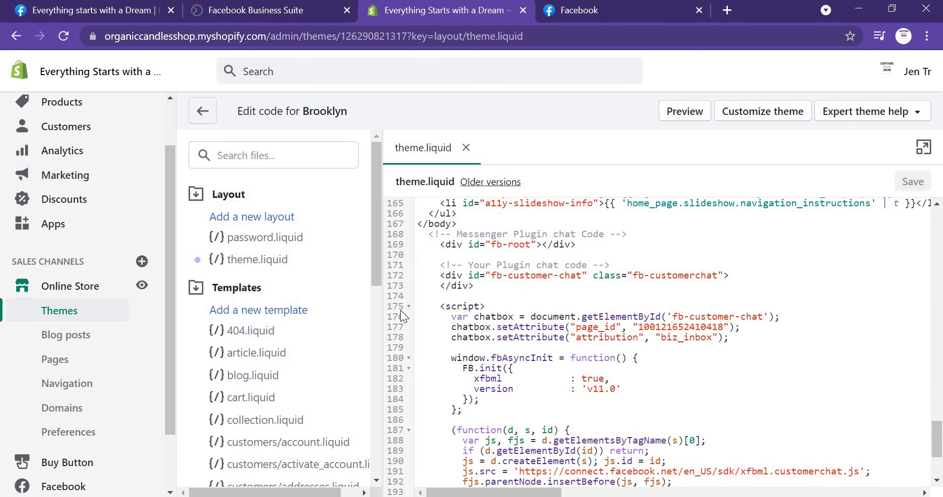
Step: Compare the Messenger chat code in theme.liquid with the code selected in Notepad
key(alt+Tab)
key(alt+Tab)
key(alt+Tab)
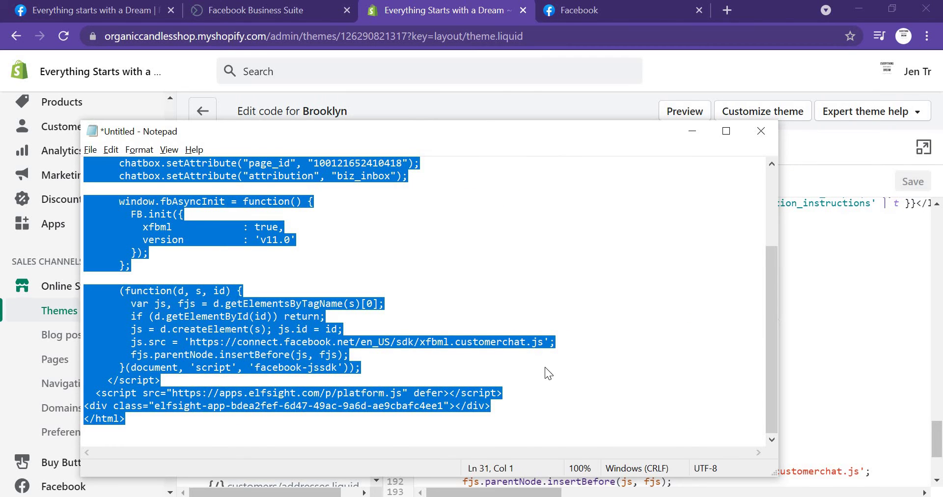
key(alt+Tab)
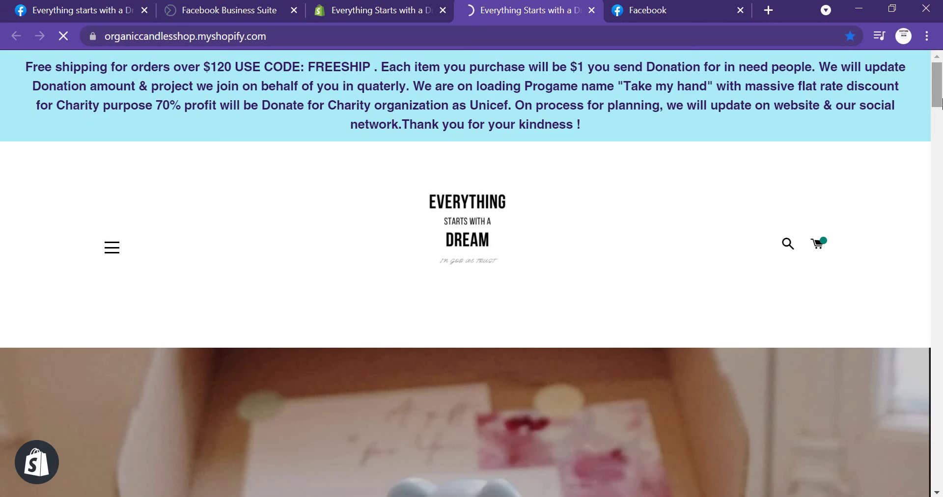
Step: Check the live storefront's home page for the Messenger chat icon
scroll(941, 103, down, 15)
scroll(933, 204, up, 15)
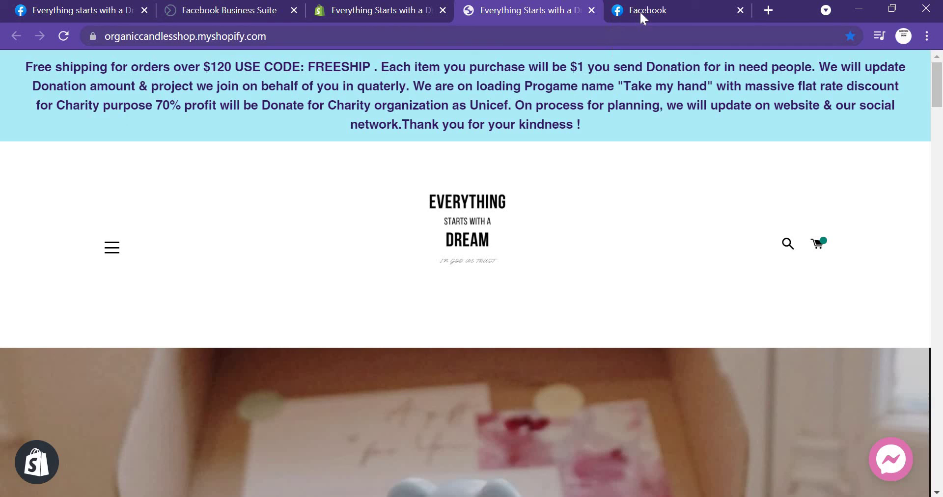
click(643, 11)
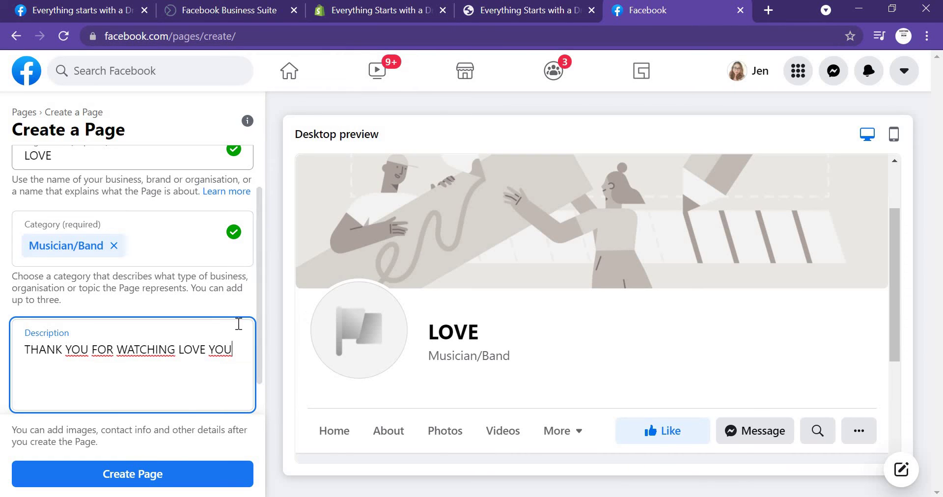
click(501, 10)
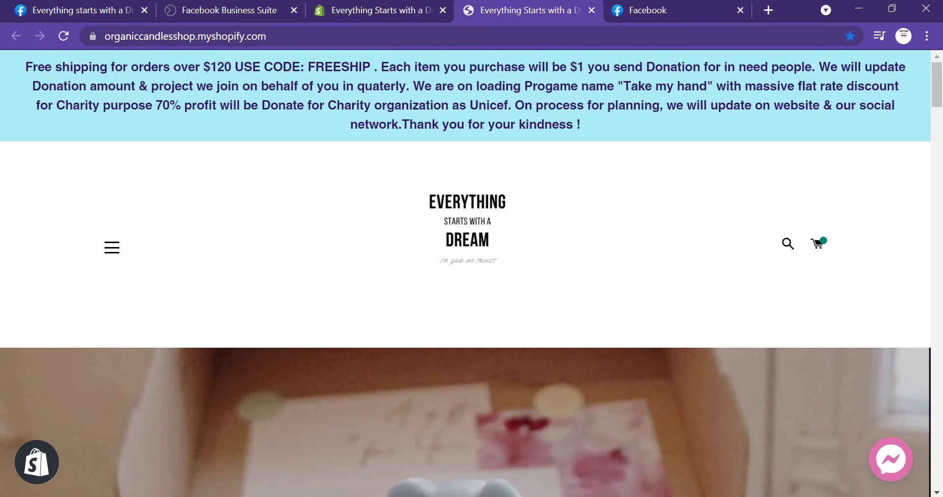
Step: Return to the Facebook chat plugin settings, collapse the Customise your Chat plugin and Start the conversation sections, and review the desktop preview
click(222, 12)
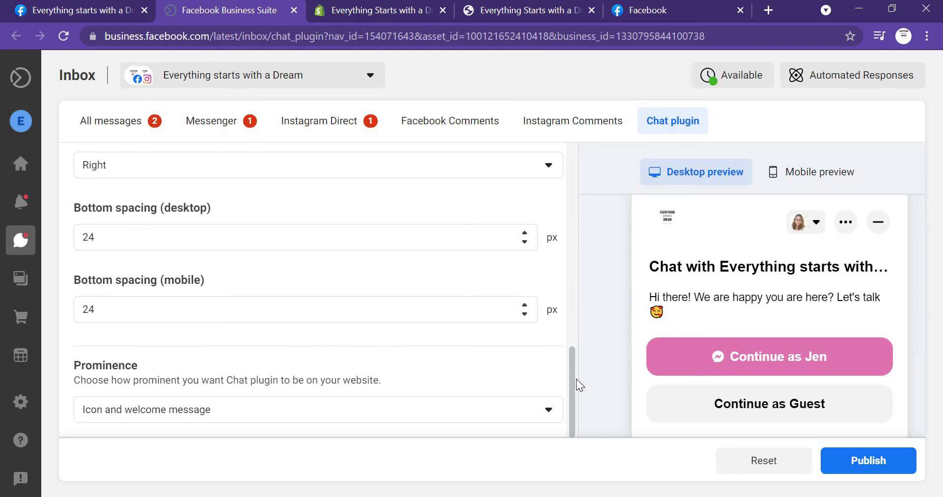
drag(570, 390, 575, 159)
click(553, 256)
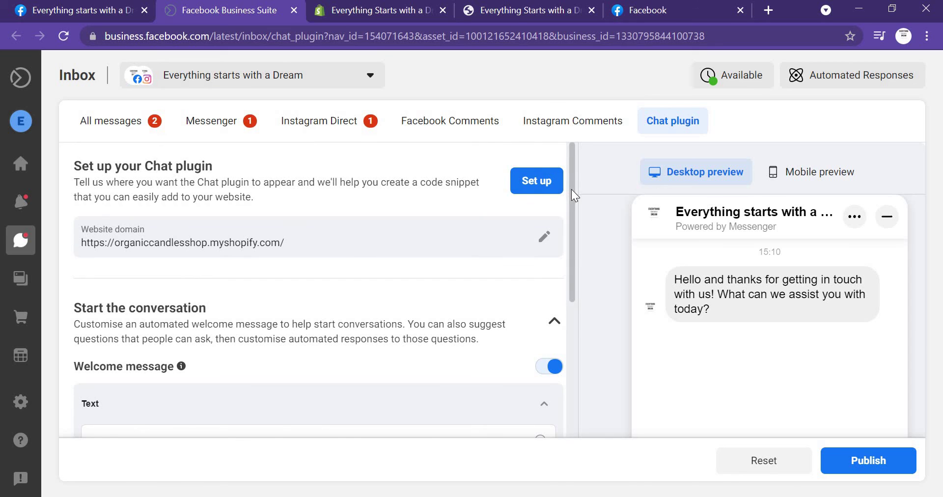
drag(571, 189, 577, 384)
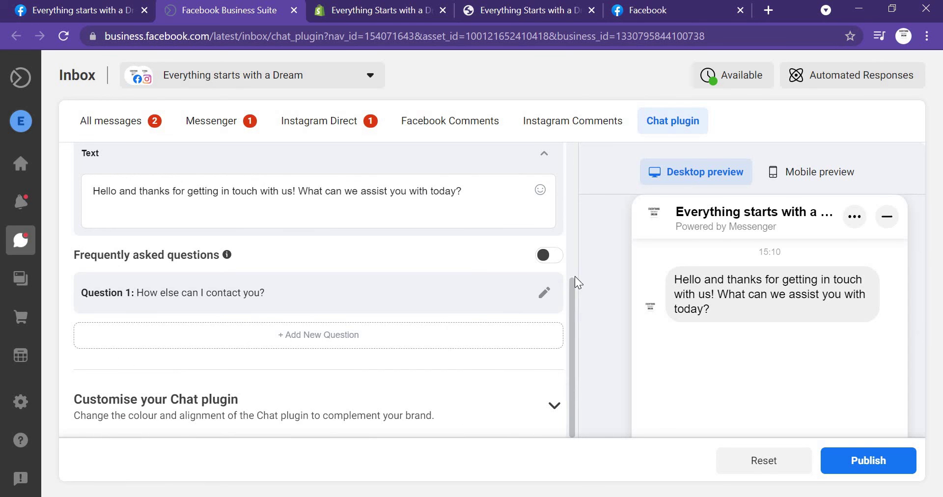
scroll(569, 217, up, 3)
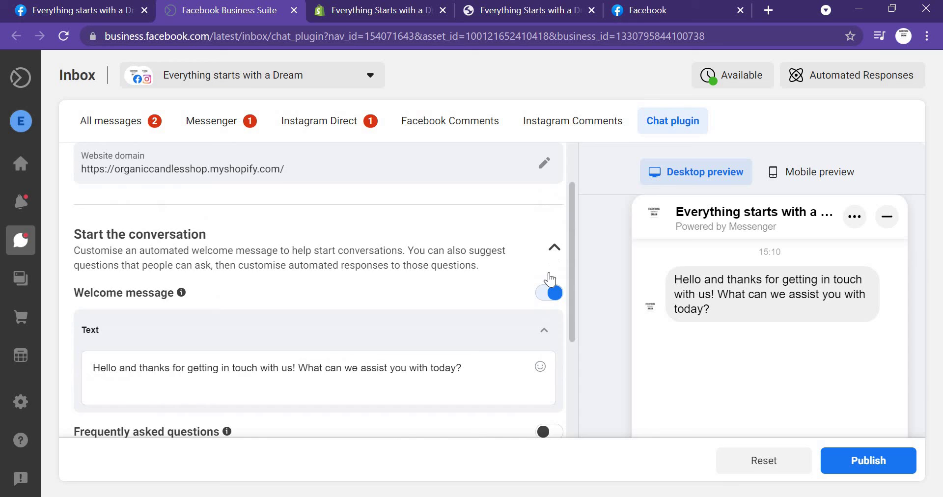
click(555, 252)
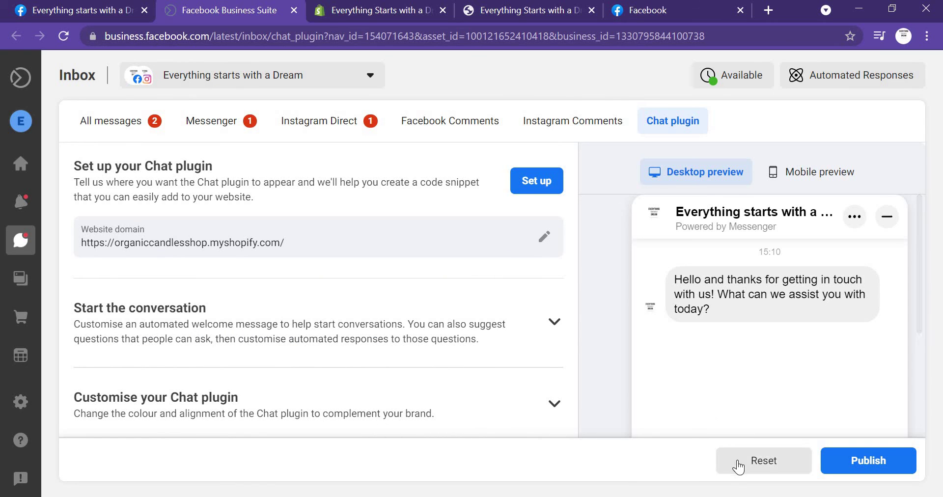
scroll(920, 292, down, 3)
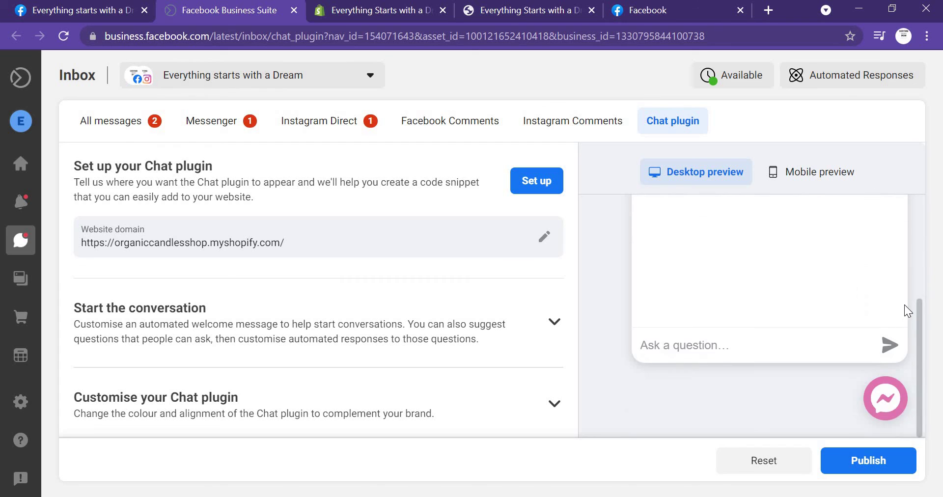
scroll(903, 304, up, 2)
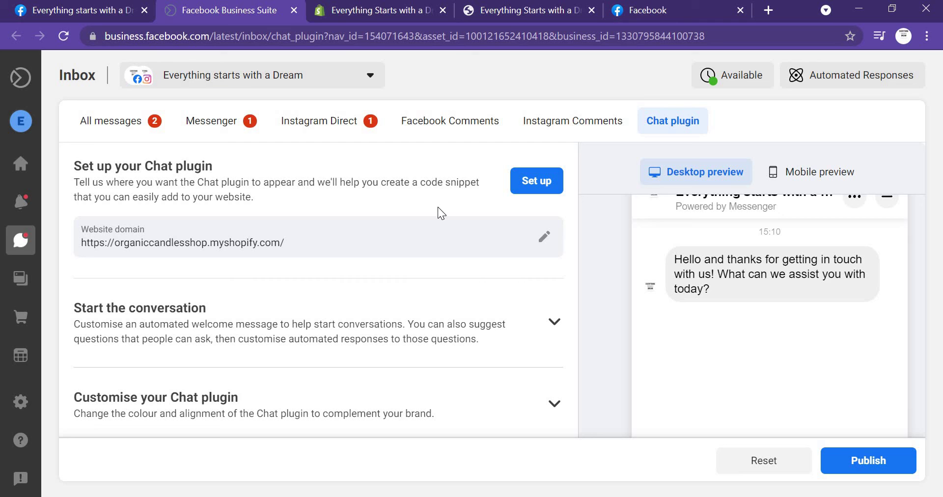
Step: Open the storefront in another tab from the Shopify admin and look through its home page
click(354, 11)
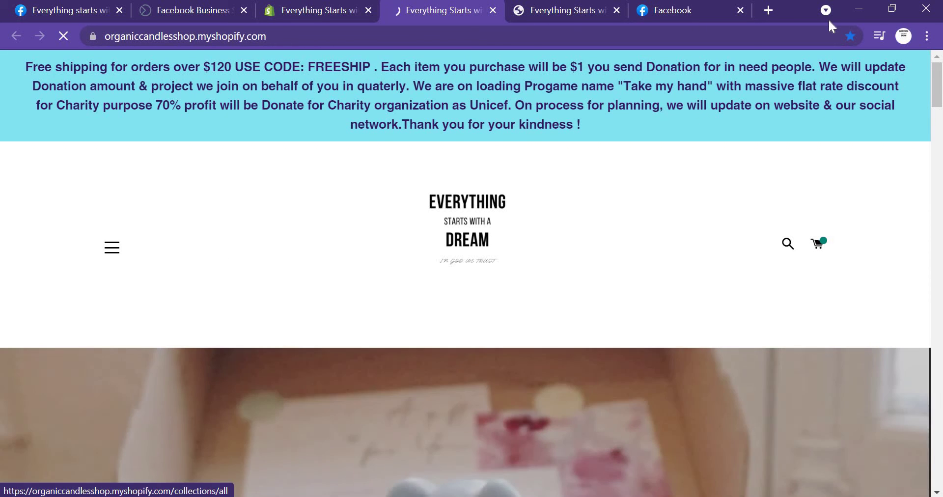
scroll(929, 195, down, 3)
drag(929, 195, 923, 423)
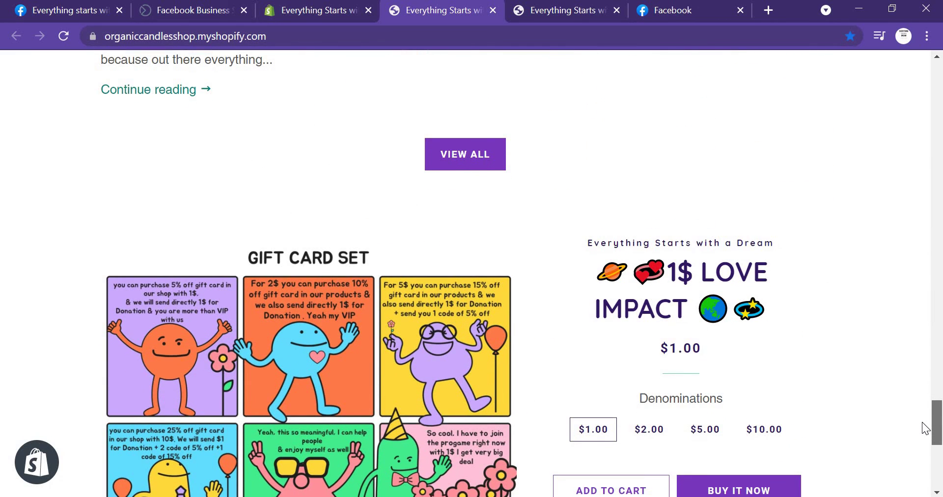